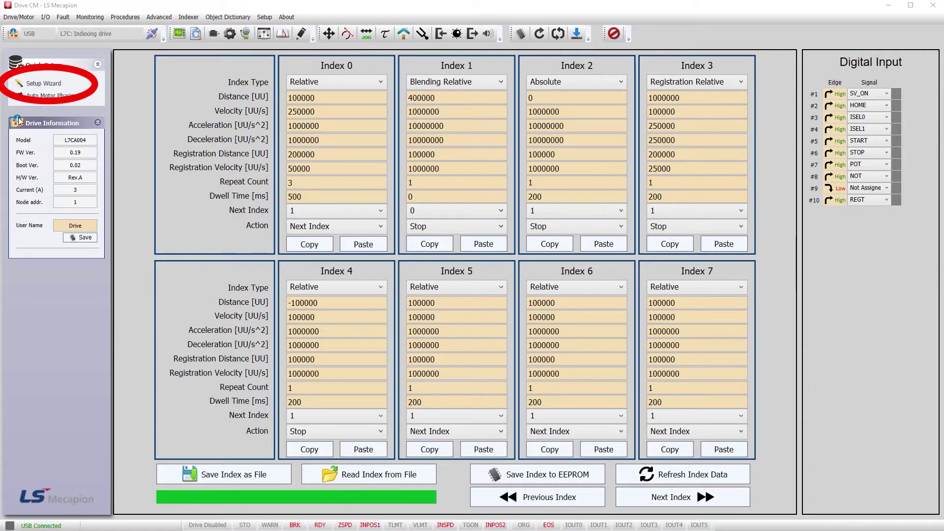
# Launch the Setup Wizard and bring the drive on-line over USB.
pyautogui.click(53, 87)
pyautogui.click(286, 246)
pyautogui.click(824, 367)
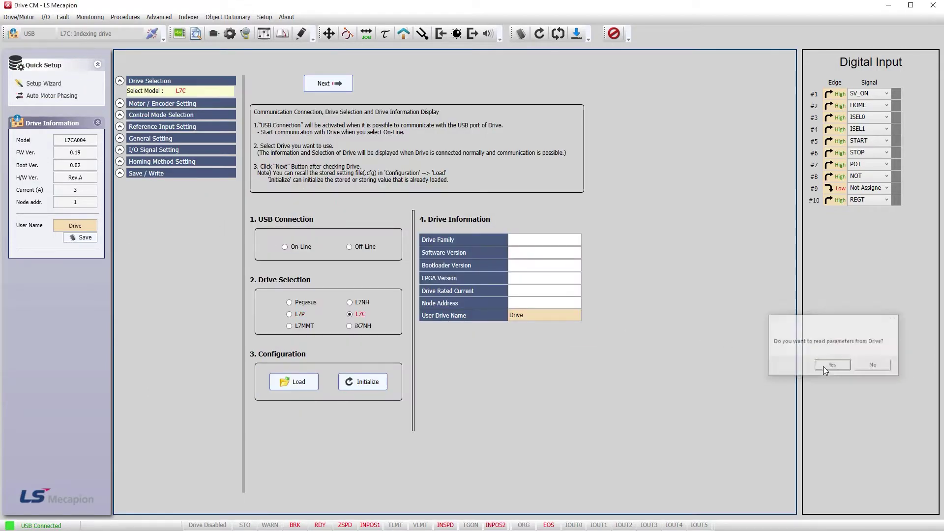
# Keep Index Position control, set a Rotary Axis, and make positive commands rotate CW.
pyautogui.click(325, 87)
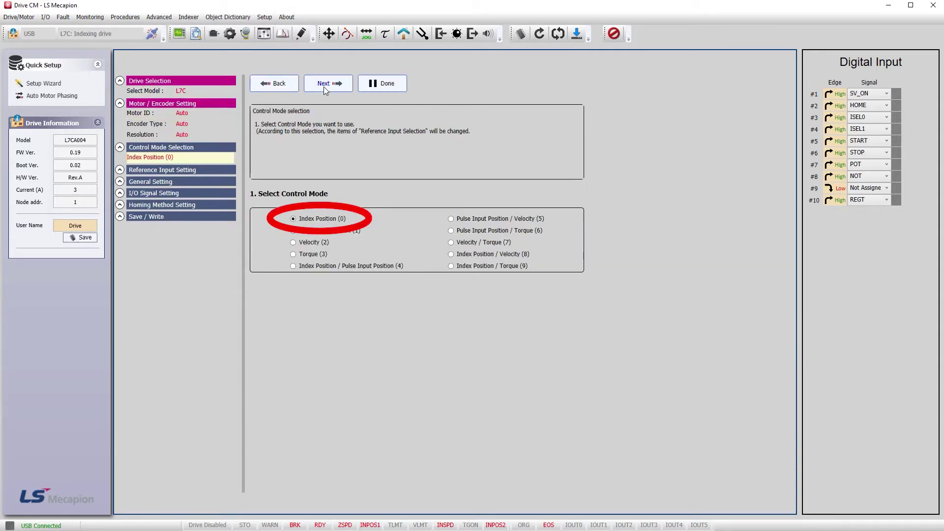
pyautogui.click(325, 86)
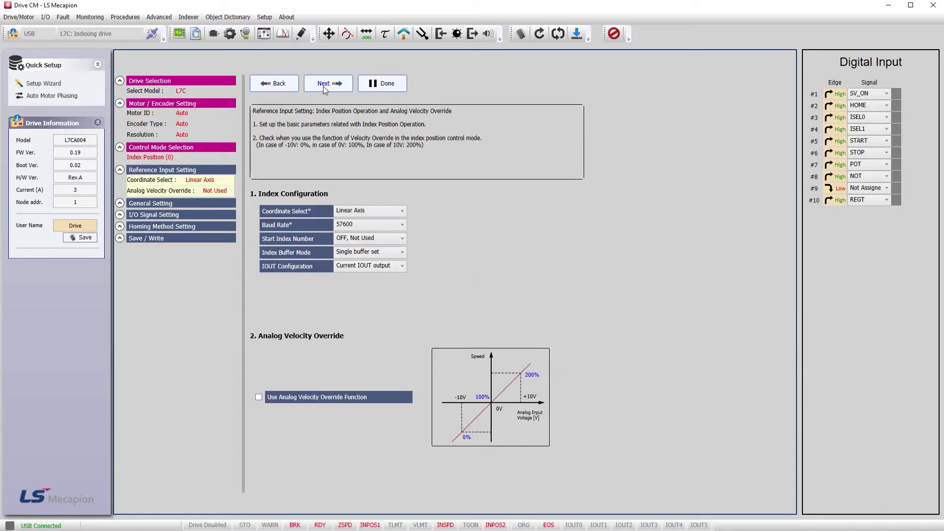
pyautogui.click(377, 210)
pyautogui.click(388, 233)
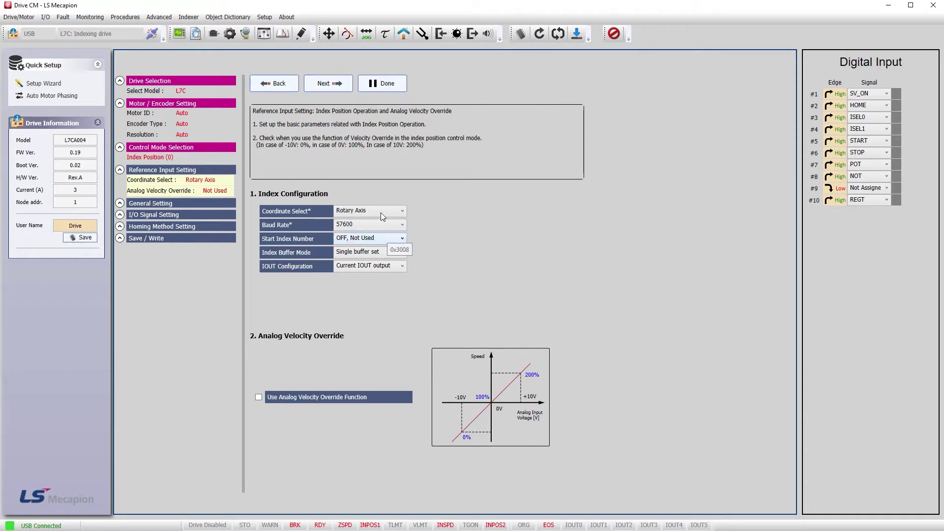
pyautogui.click(326, 85)
pyautogui.click(452, 236)
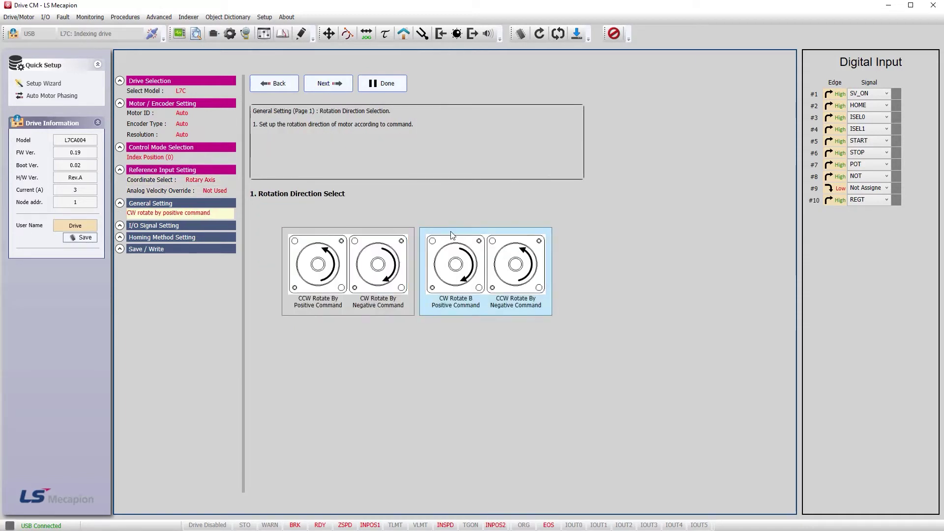
# Set the Electric Gear 1 denominator to 360.
pyautogui.click(331, 87)
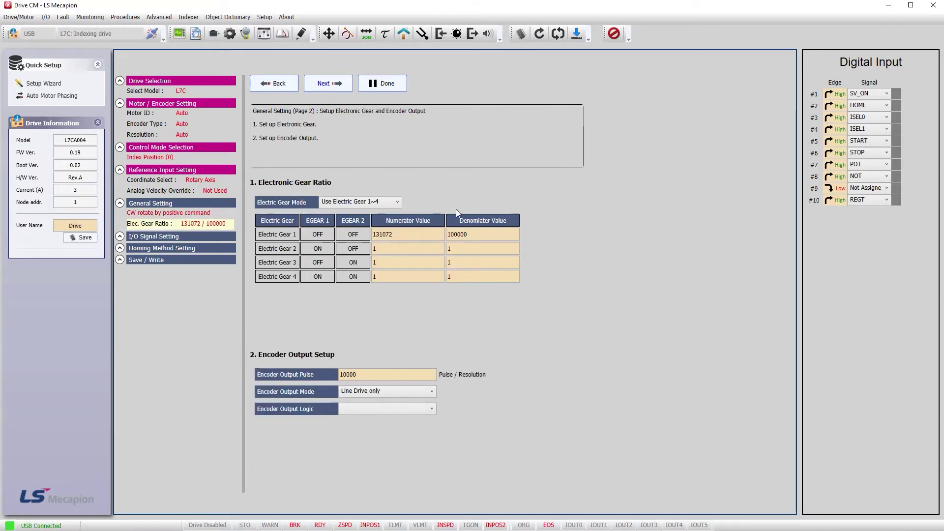
pyautogui.doubleClick(483, 234)
pyautogui.write('3')
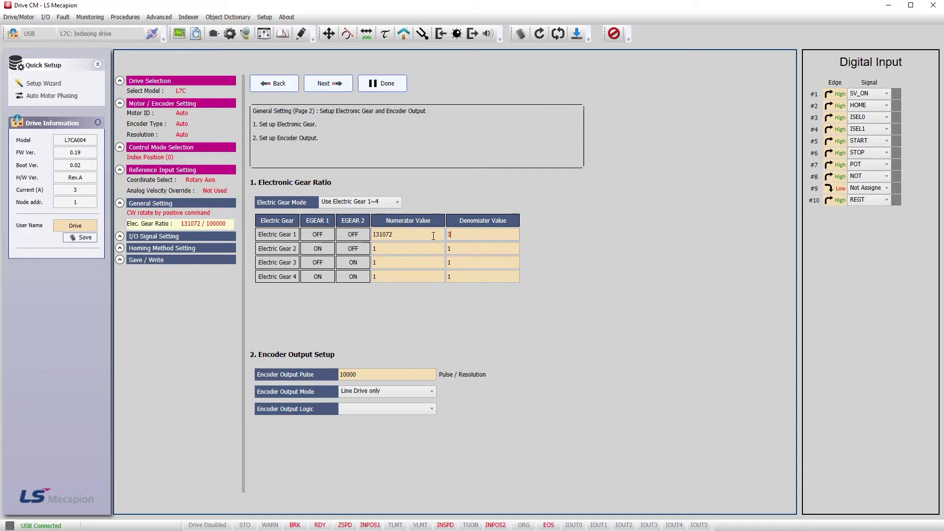
pyautogui.write('60')
pyautogui.press('Return')
# Page through the remaining wizard settings and write them to the drive.
pyautogui.click(330, 83)
pyautogui.click(331, 83)
pyautogui.click(331, 84)
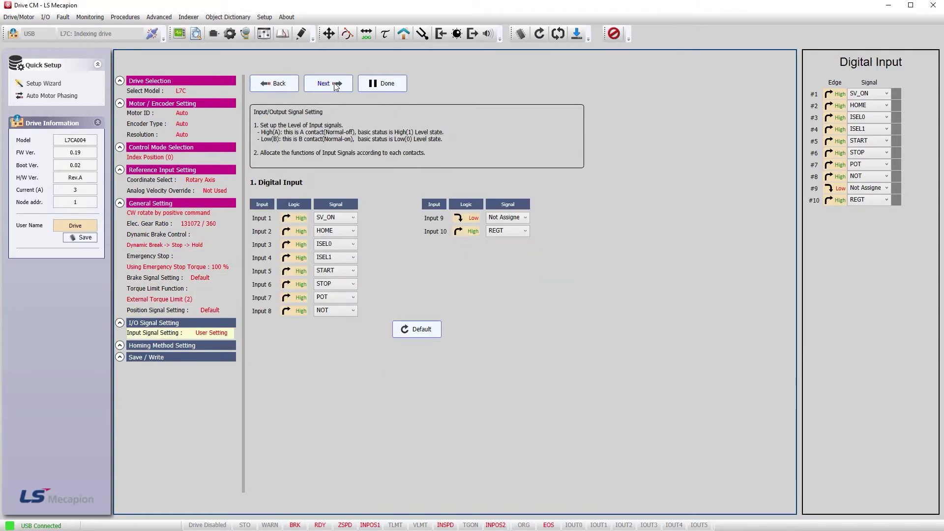
pyautogui.click(334, 86)
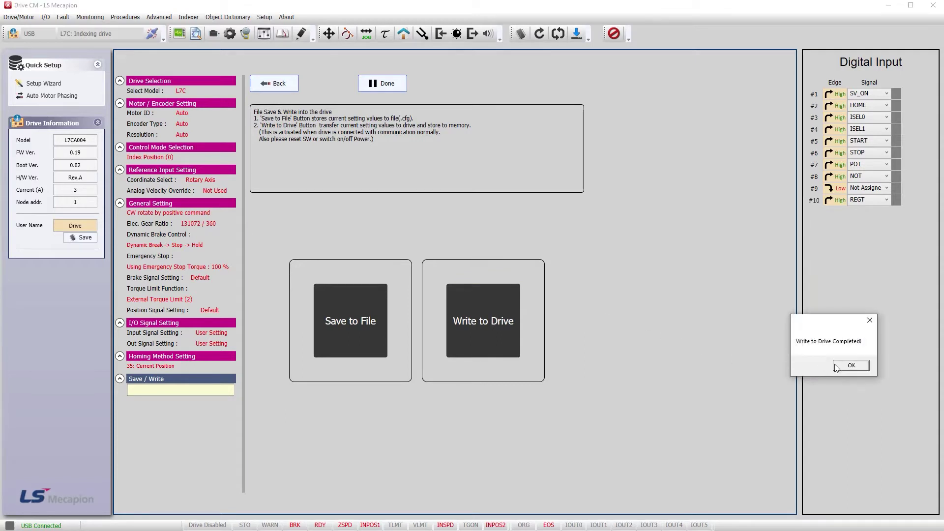
pyautogui.click(837, 367)
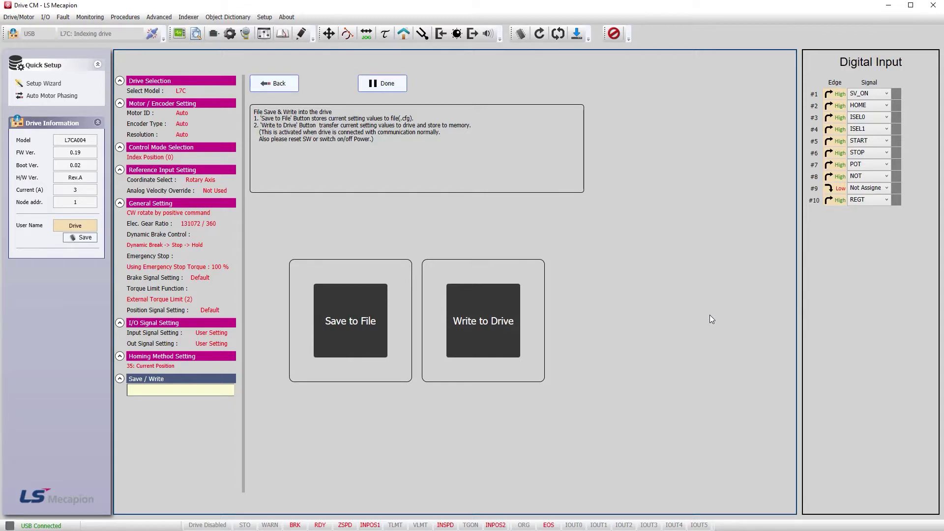
# Show the Misc. parameters and enable Save immediately.
pyautogui.click(279, 34)
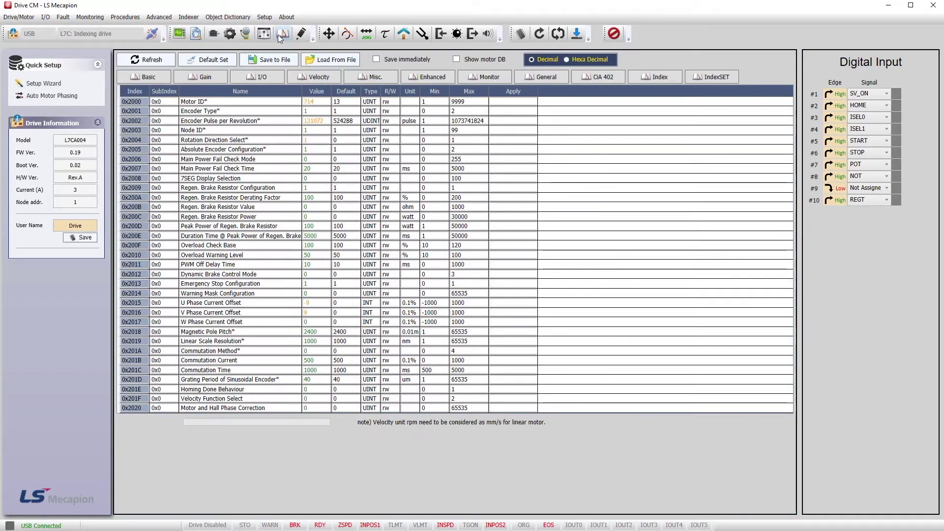
pyautogui.click(386, 82)
pyautogui.click(377, 59)
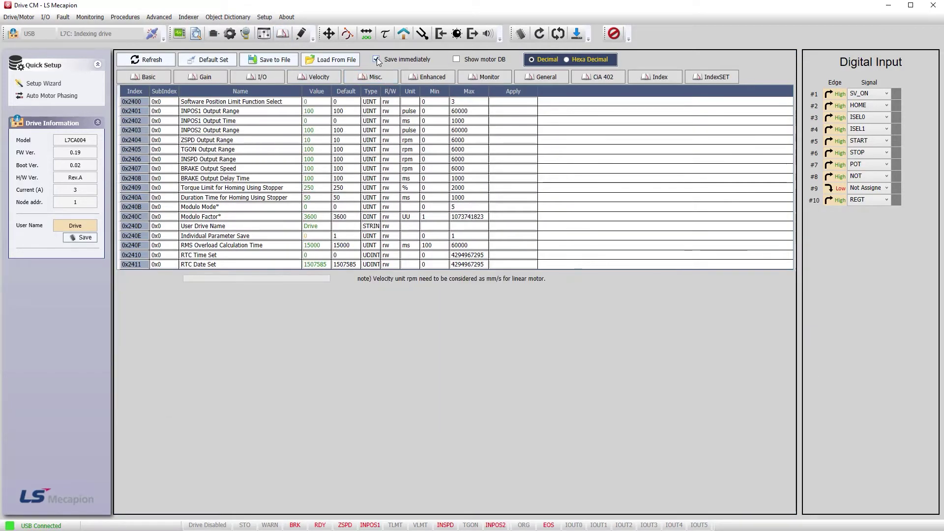
# Set 0x240C Modulo Factor to 360 and recheck it on the Misc. tab.
pyautogui.click(287, 217)
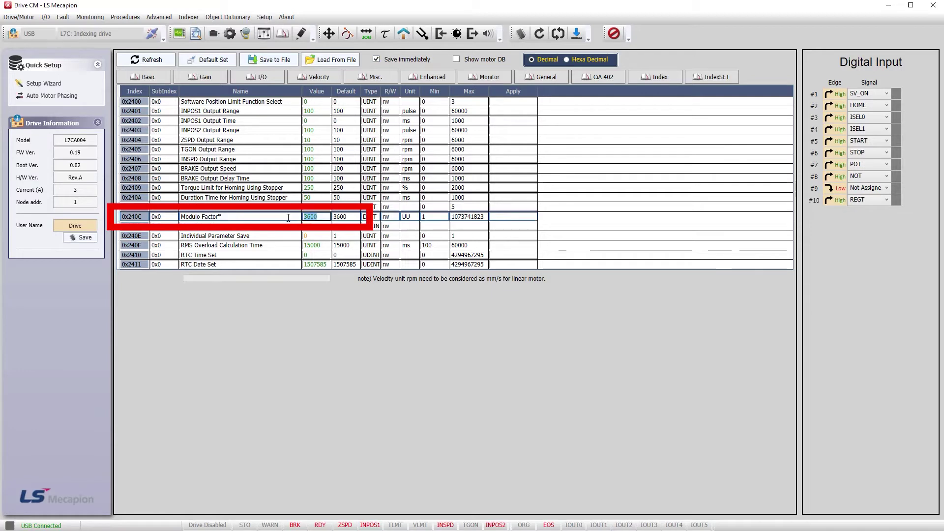
pyautogui.write('360')
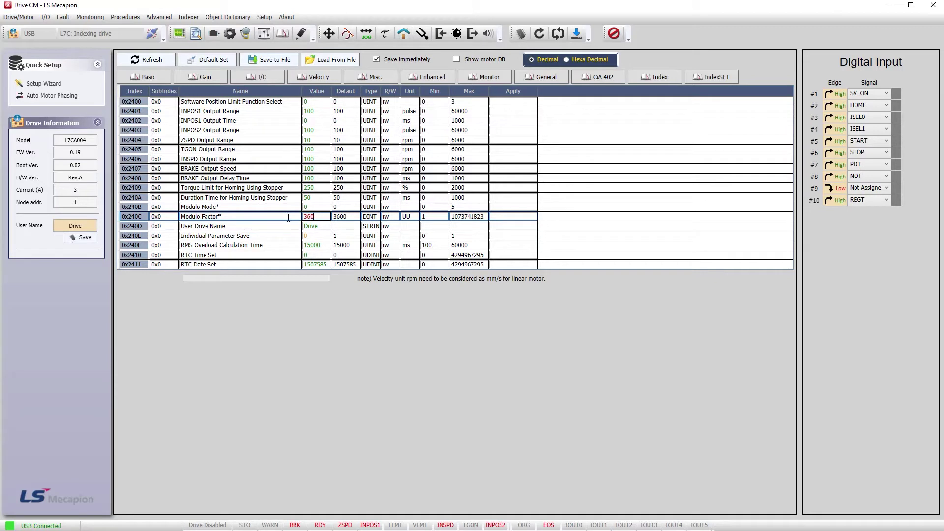
pyautogui.press('Return')
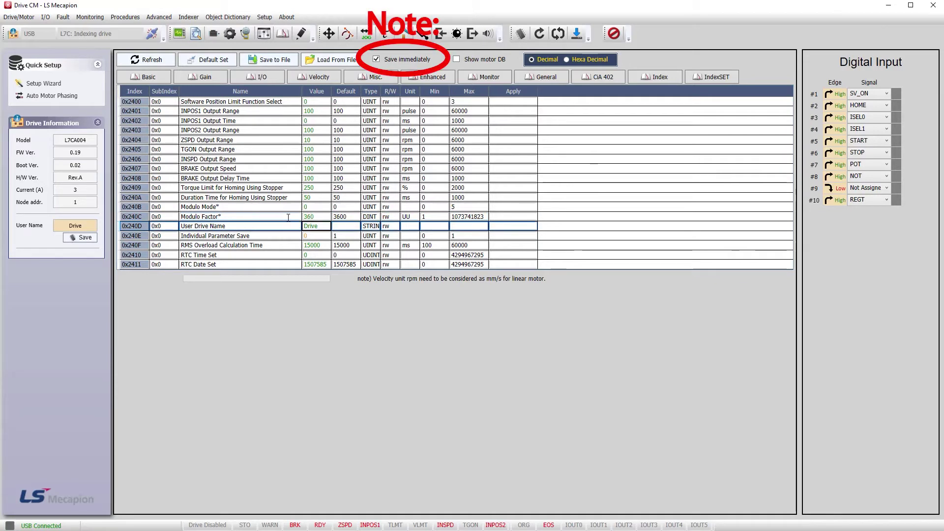
pyautogui.click(302, 78)
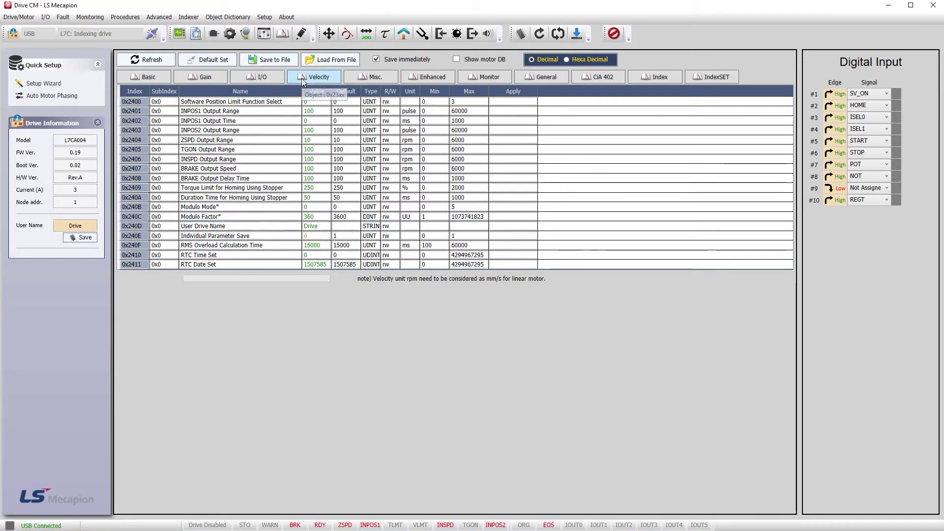
pyautogui.click(374, 78)
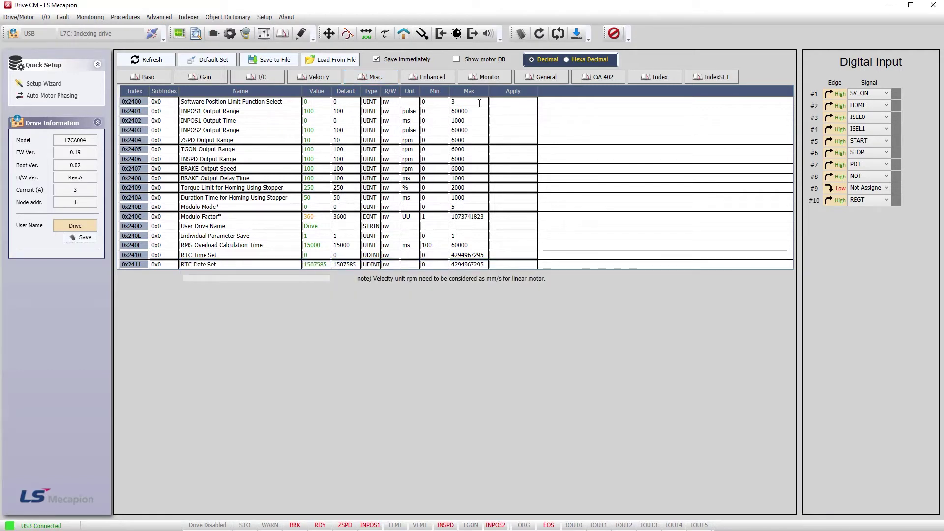
# Soft-reset the drive, confirm, and verify Modulo Factor still reads 360.
pyautogui.click(559, 34)
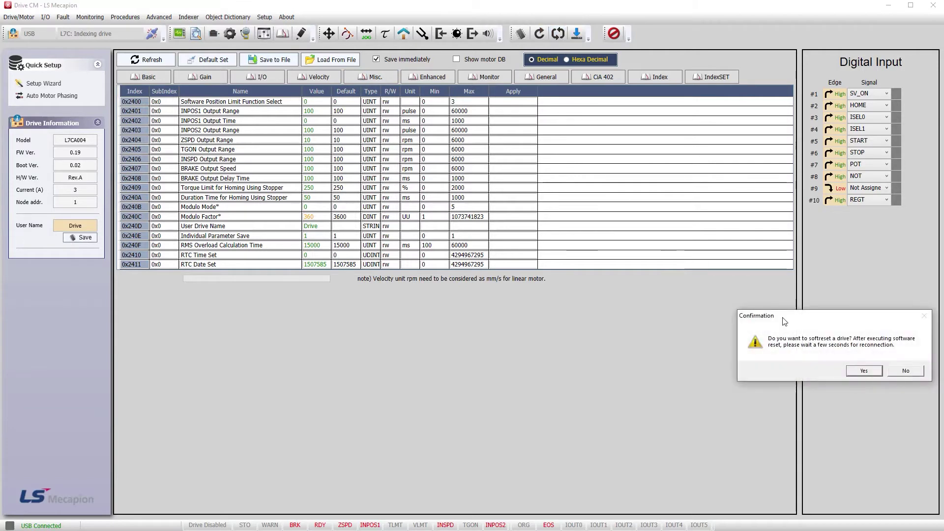
pyautogui.click(865, 371)
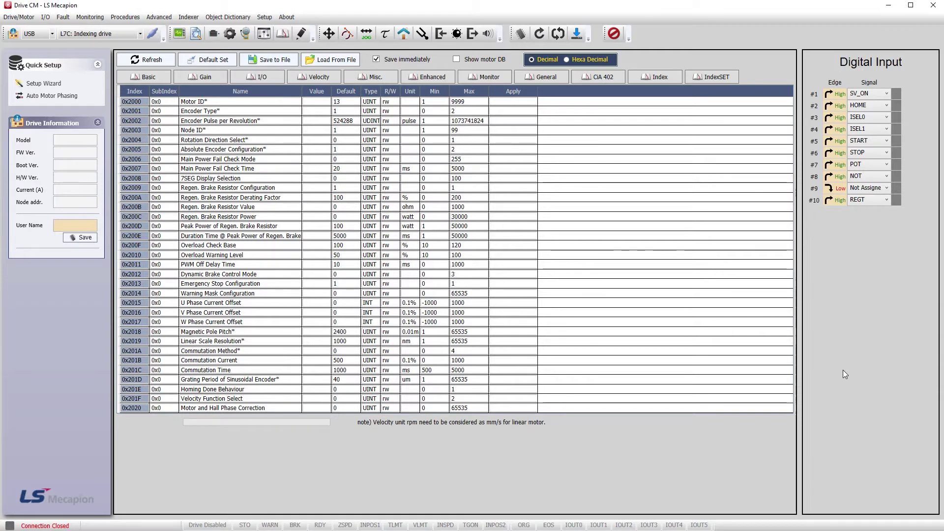
pyautogui.click(383, 79)
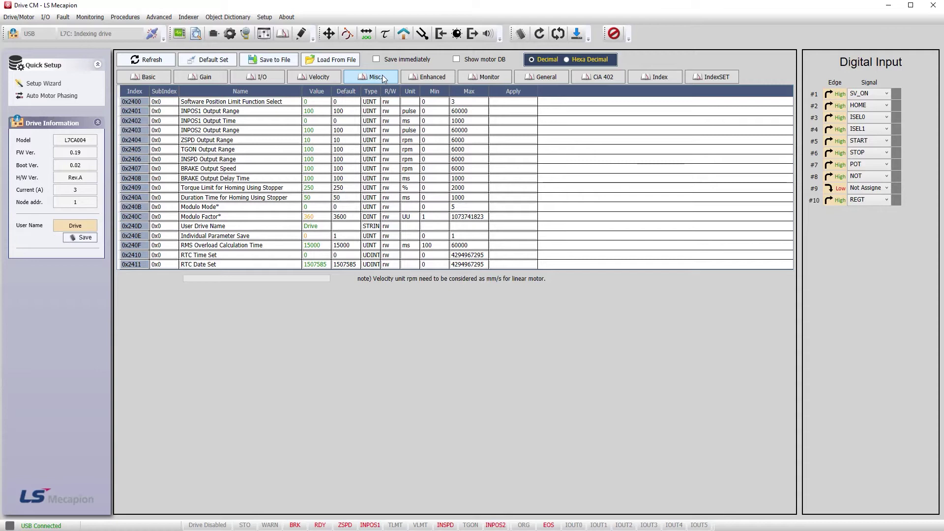
pyautogui.click(302, 35)
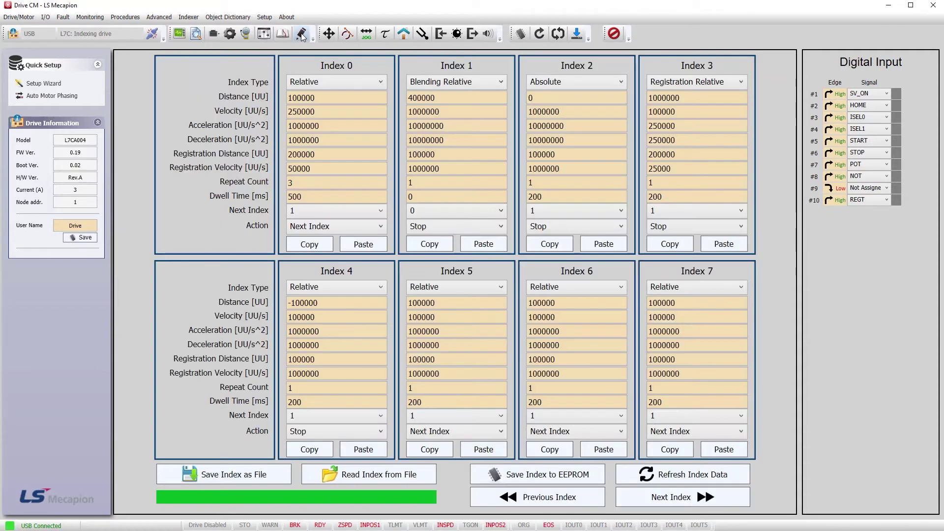
# Set Index 0's Index Type to Rotary Absolute and show the Manual Jog tool.
pyautogui.click(382, 82)
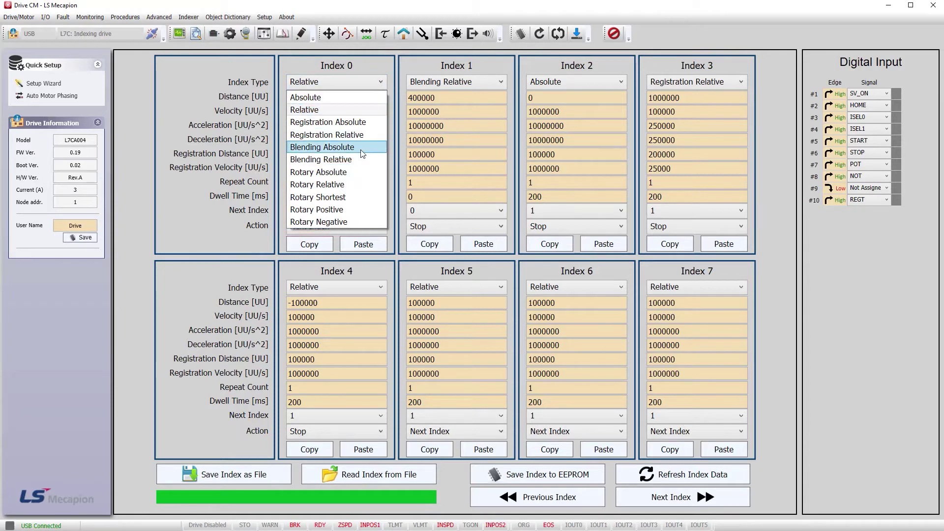
pyautogui.click(357, 172)
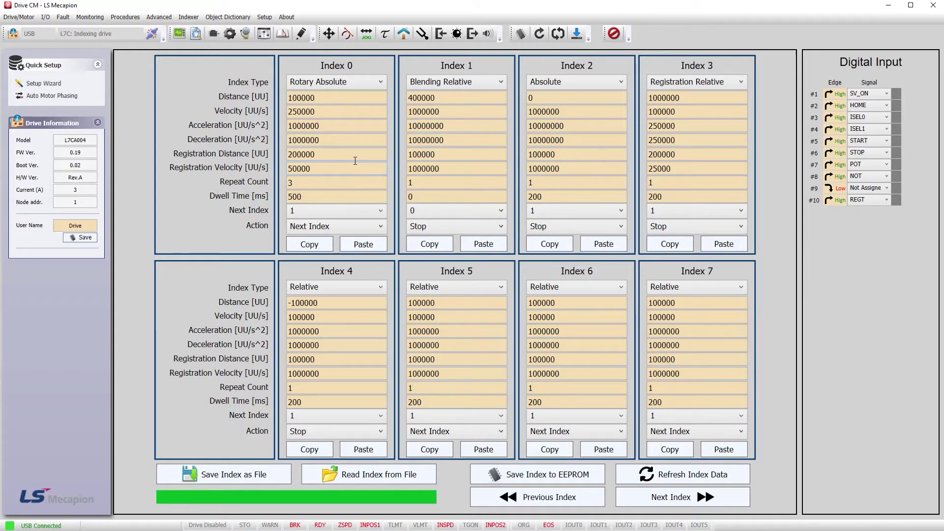
pyautogui.click(367, 34)
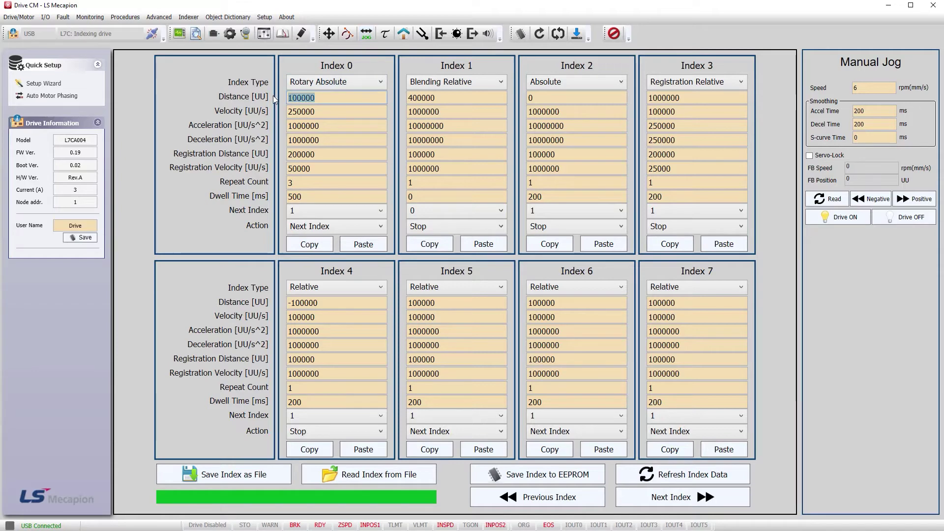
pyautogui.write('90')
# Give Index 0 distance 90, velocity 90, accel/decel 360, repeat count 1, action Stop.
pyautogui.press('Tab')
pyautogui.write('90')
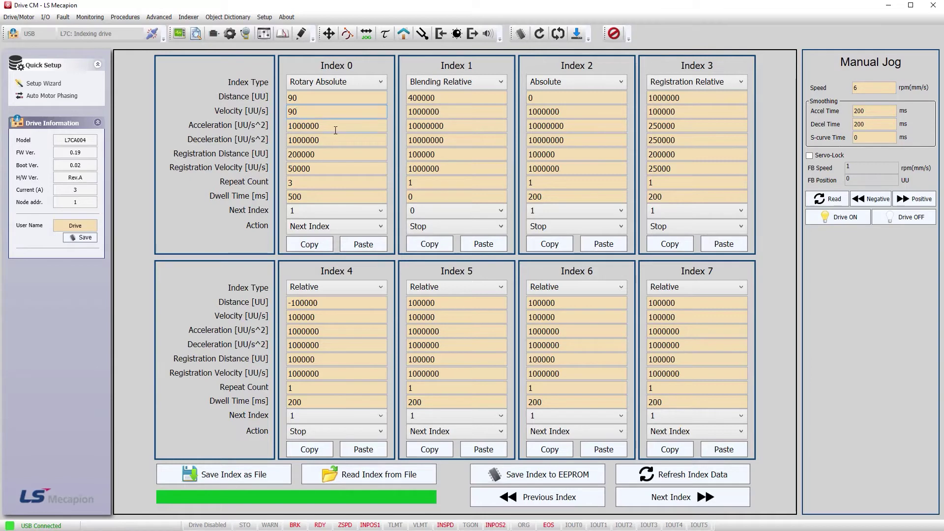
pyautogui.press('Tab')
pyautogui.write('360')
pyautogui.press('Tab')
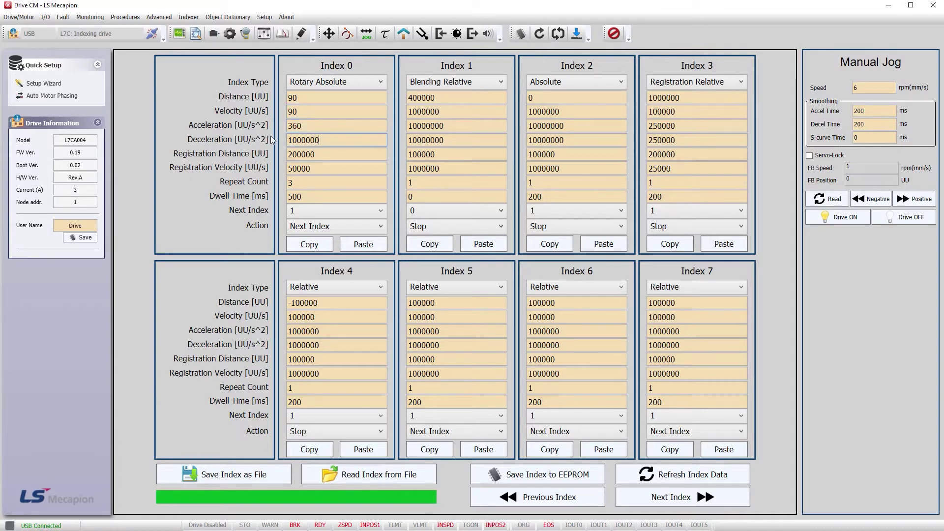
pyautogui.write('360')
pyautogui.press('Tab')
pyautogui.press('Tab')
pyautogui.press('Tab')
pyautogui.write('1')
pyautogui.click(313, 228)
pyautogui.click(315, 245)
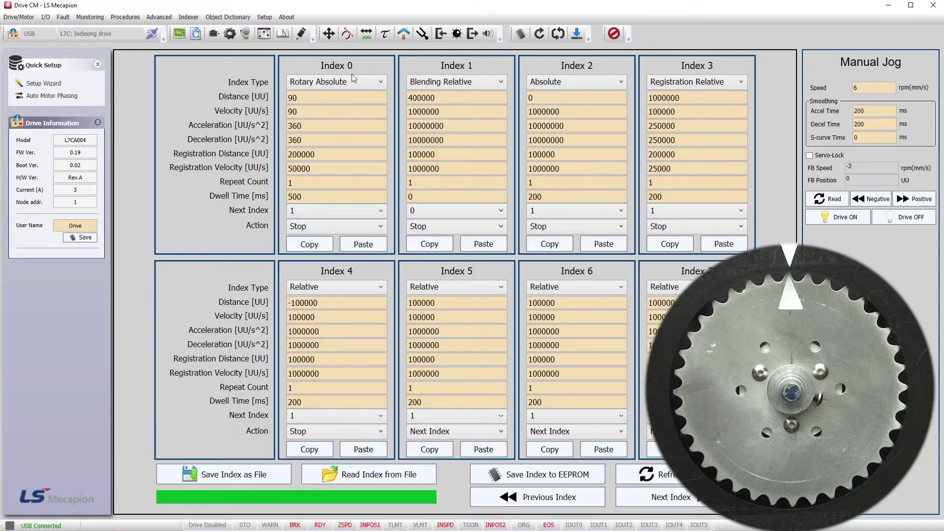
# Enable the servo, then set Index 0 to dwell 500 and go to Next Index.
pyautogui.click(443, 35)
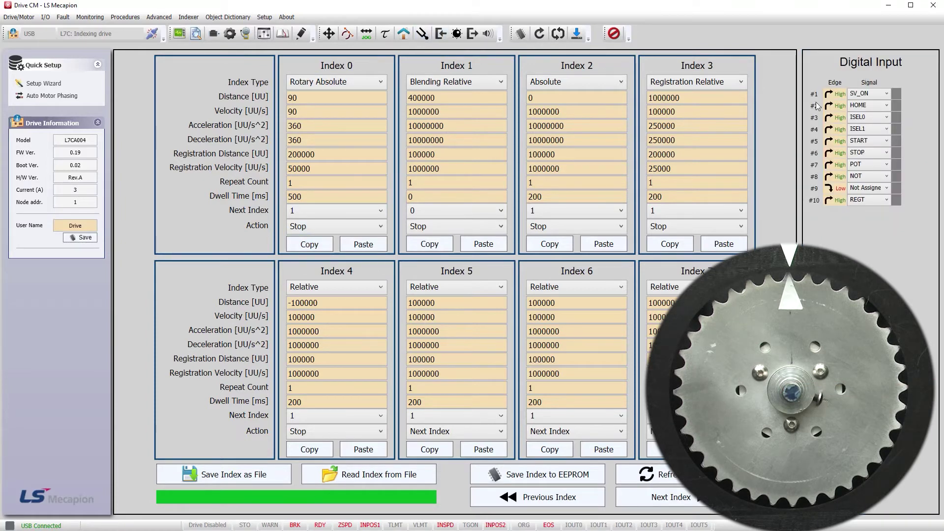
pyautogui.click(835, 94)
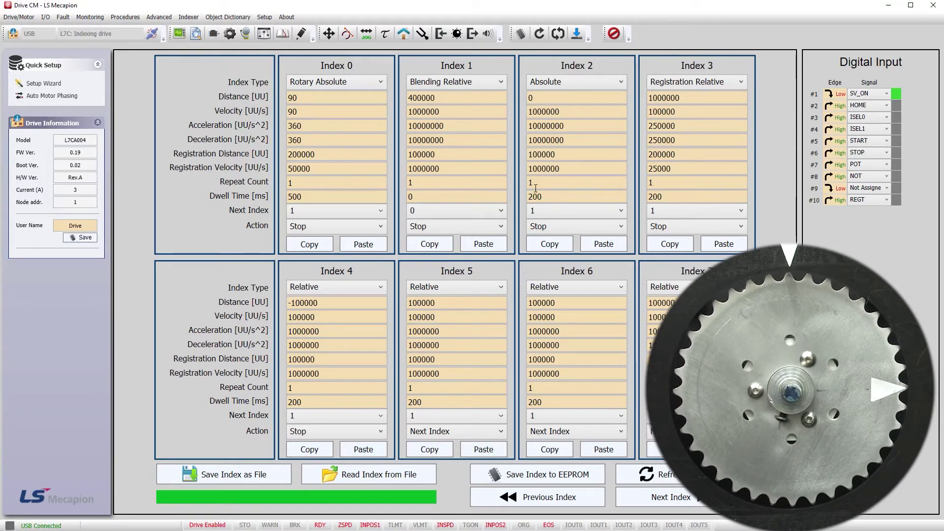
pyautogui.moveTo(303, 197); pyautogui.dragTo(270, 214)
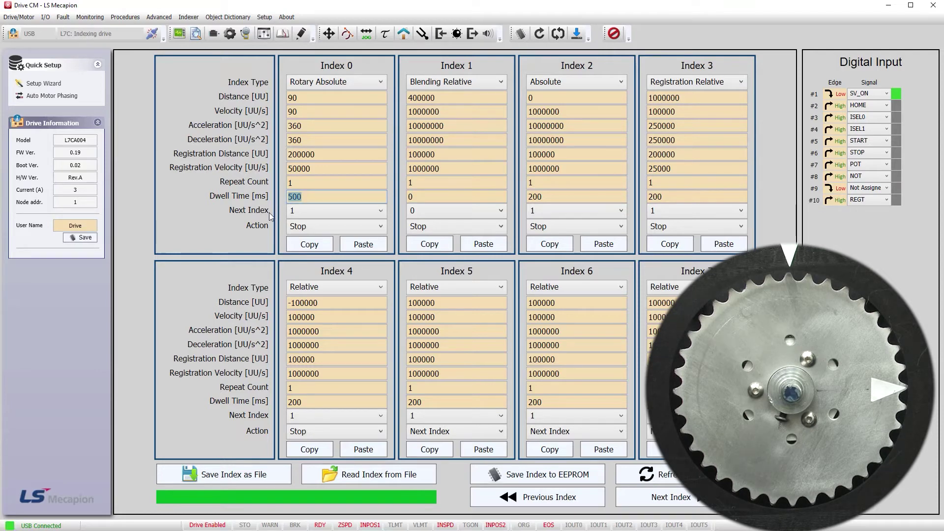
pyautogui.click(321, 229)
pyautogui.click(325, 267)
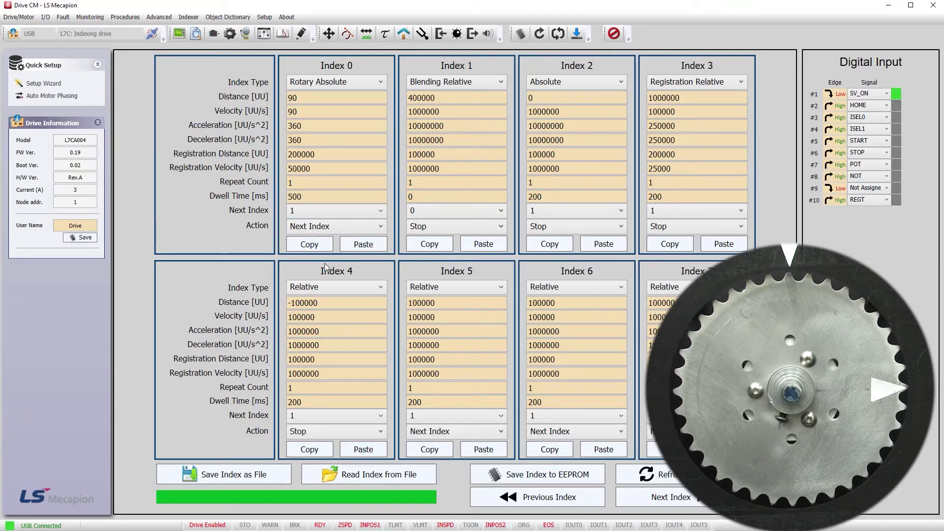
# Make Index 1 Rotary Absolute with distance 0, velocity 90, accel/decel 360.
pyautogui.click(458, 82)
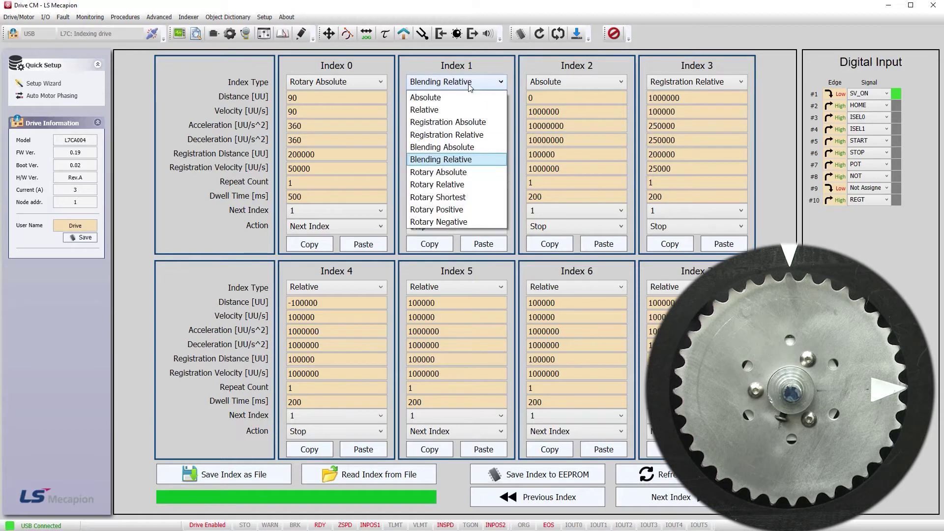
pyautogui.click(464, 169)
pyautogui.moveTo(440, 98); pyautogui.dragTo(376, 96)
pyautogui.write('0')
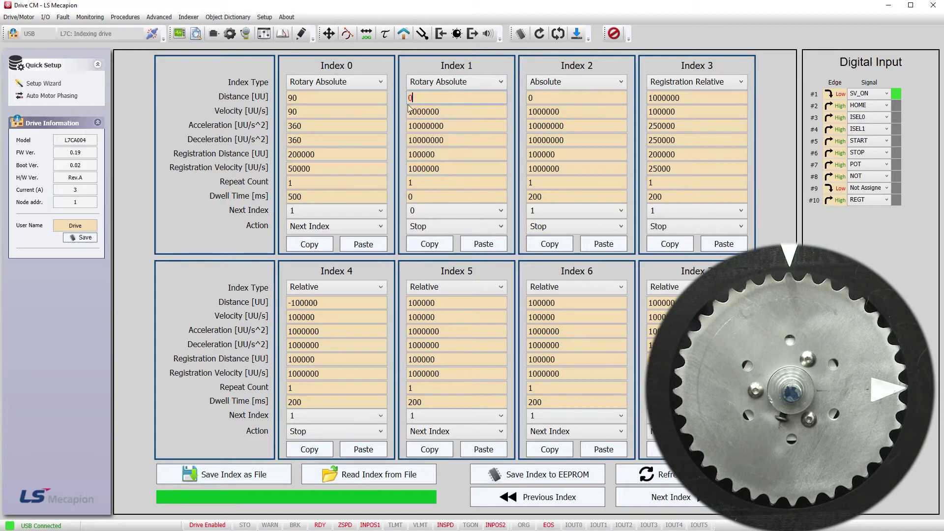
pyautogui.press('Tab')
pyautogui.write('90')
pyautogui.press('Tab')
pyautogui.write('360')
pyautogui.press('Tab')
pyautogui.write('360')
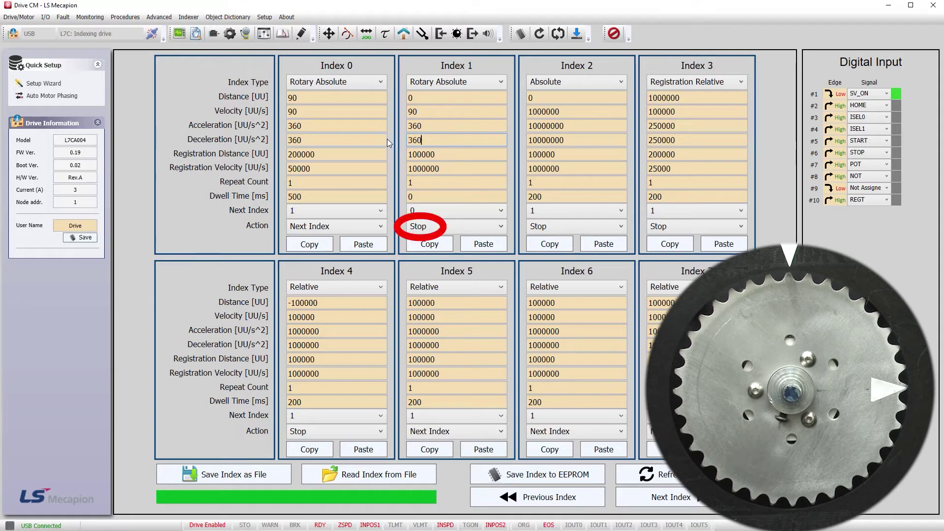
# Disable via SV_ON, jog negative until the marker is near the top, then re-enable SV_ON.
pyautogui.click(838, 94)
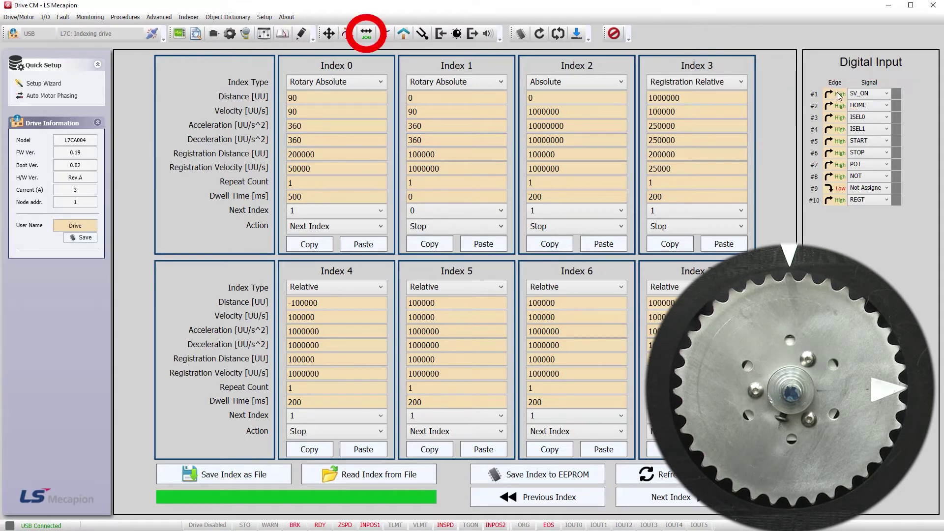
pyautogui.click(839, 219)
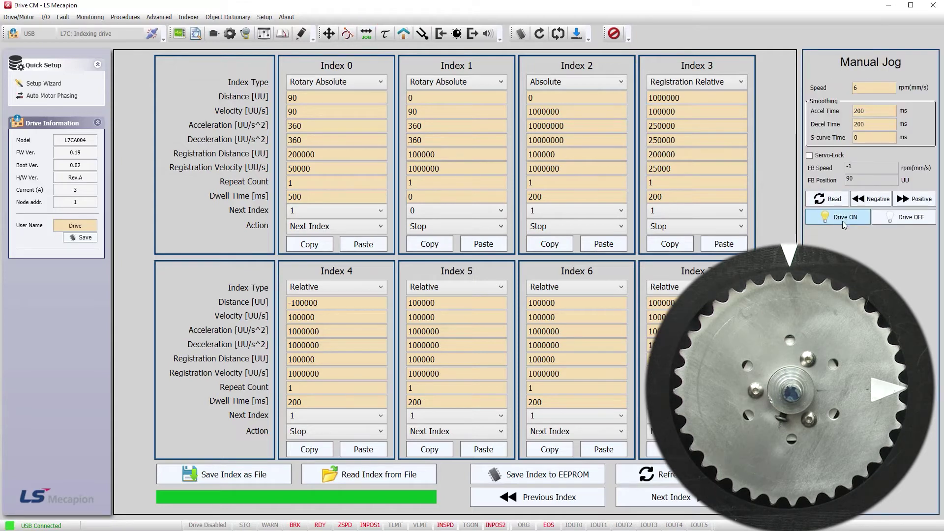
pyautogui.click(873, 199)
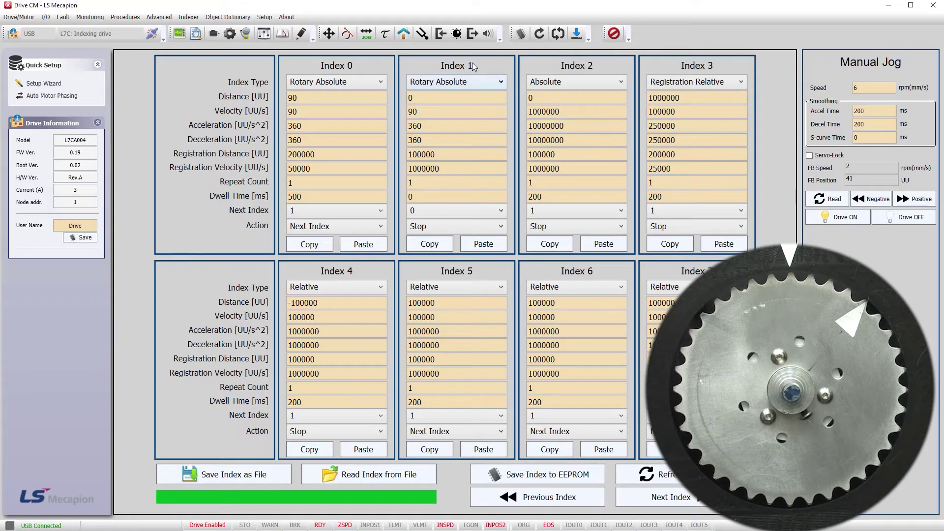
pyautogui.click(442, 35)
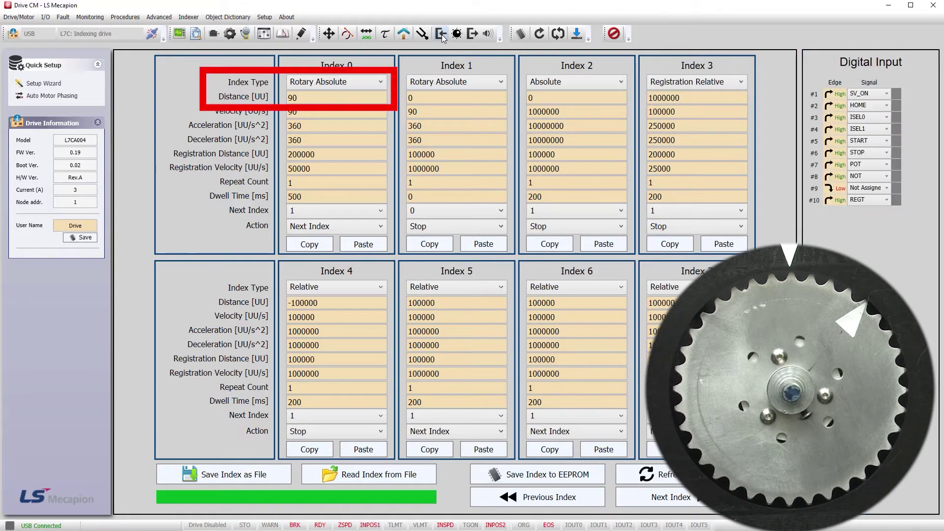
pyautogui.click(841, 95)
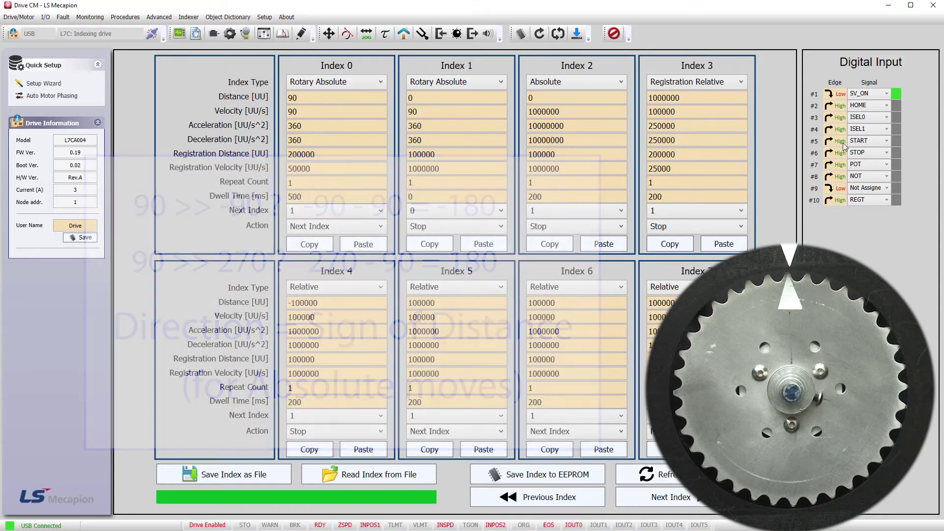
# Switch Index 0 to Rotary Relative, then flip SV_ON to disable the drive.
pyautogui.click(381, 84)
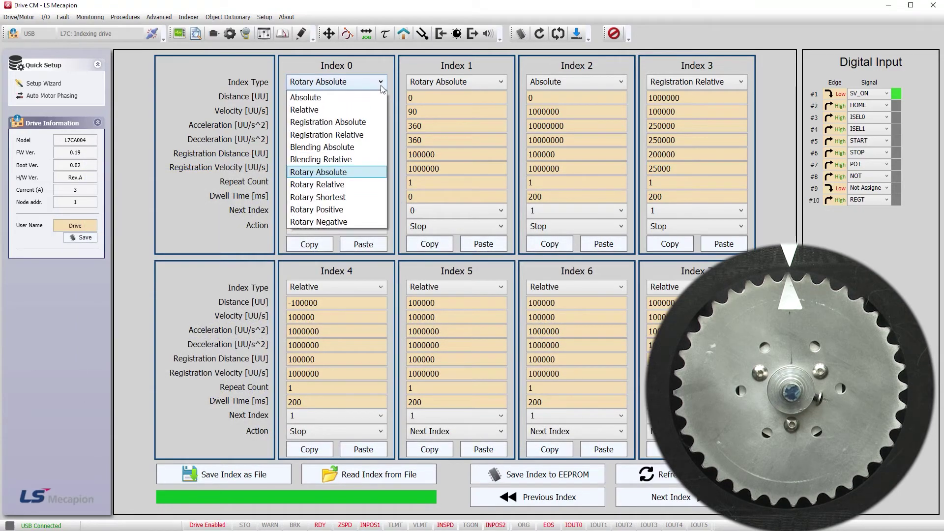
pyautogui.click(380, 186)
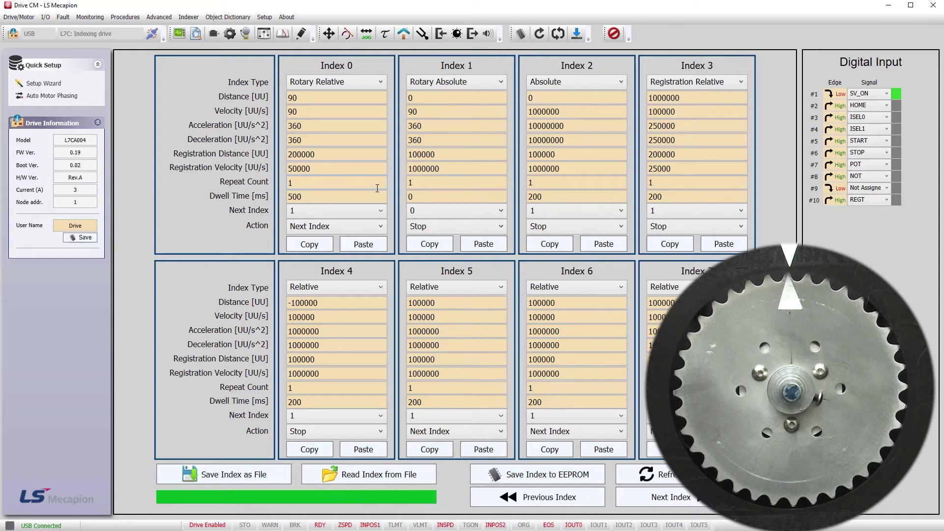
pyautogui.click(830, 94)
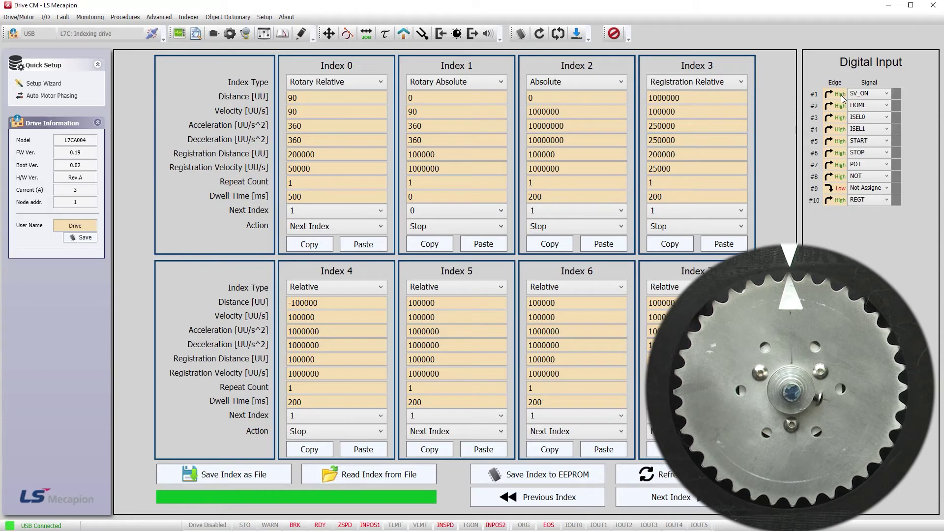
# Jog the wheel positive about a quarter turn, then turn SV_ON back on.
pyautogui.click(366, 33)
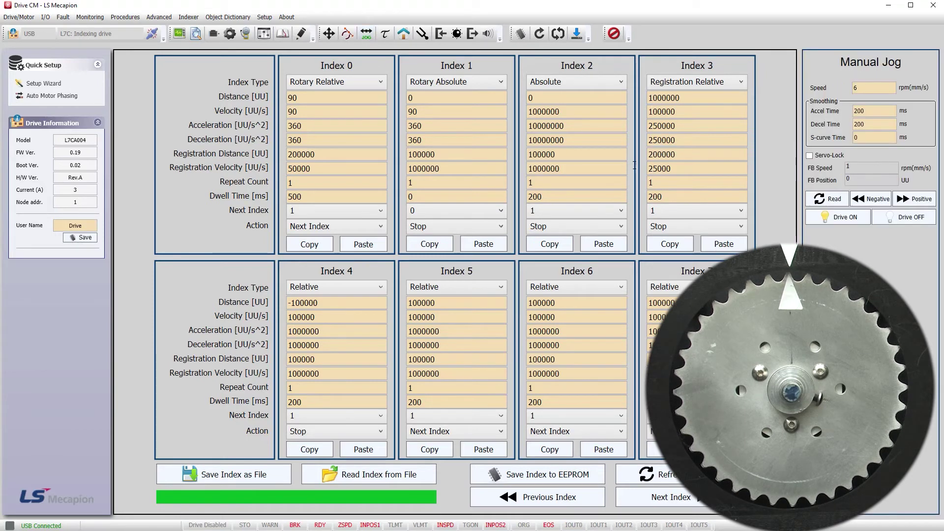
pyautogui.click(912, 198)
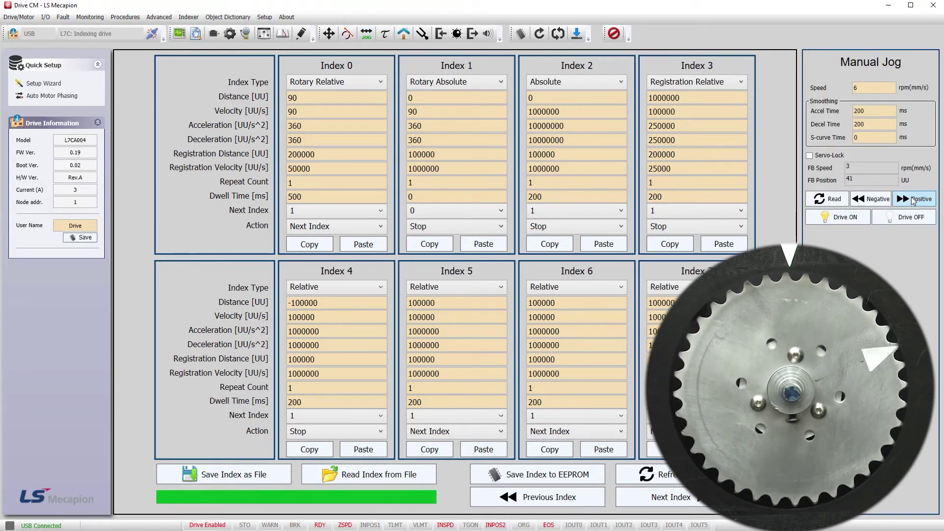
pyautogui.click(912, 219)
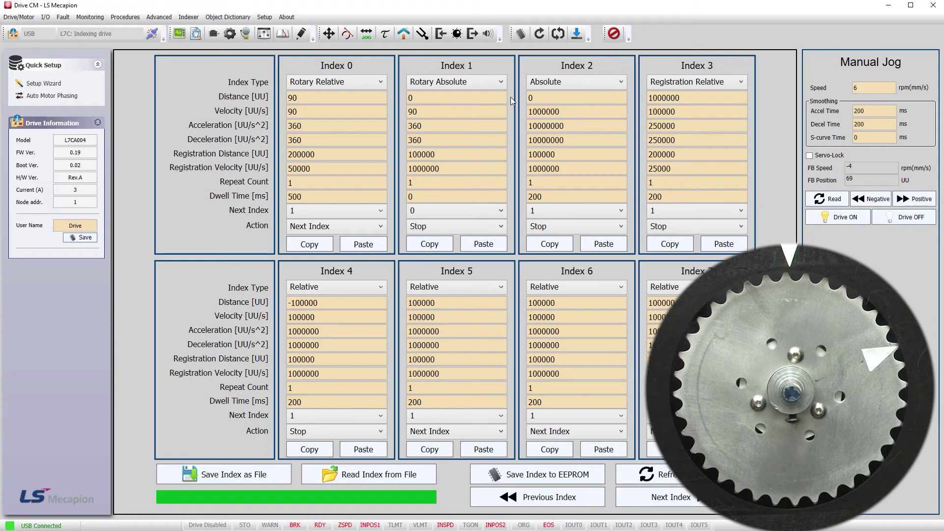
pyautogui.click(441, 33)
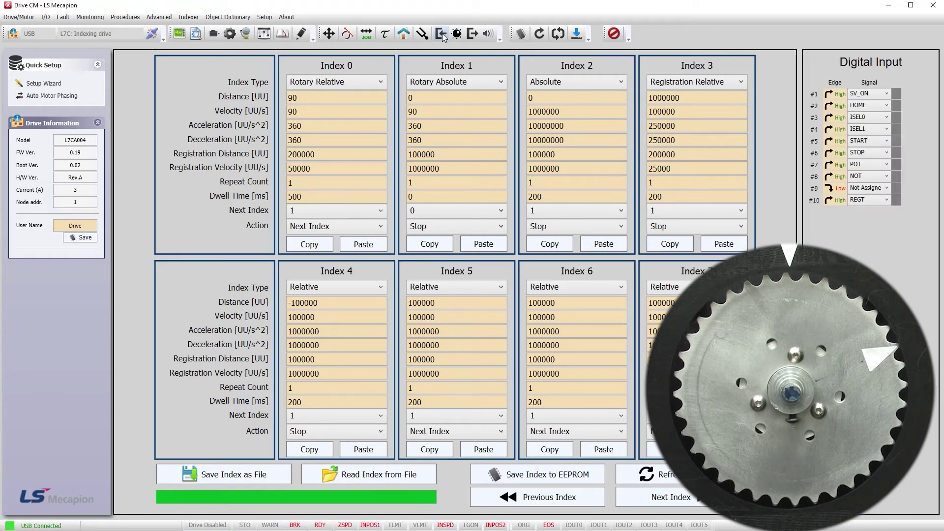
pyautogui.click(836, 96)
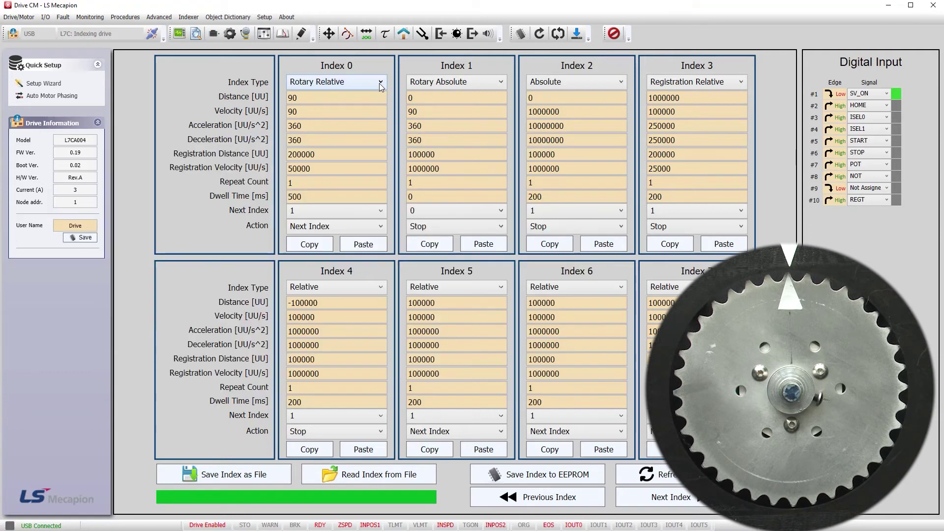
# Set Index 0 to Rotary Shortest, distance 30, with Stop as its action.
pyautogui.click(381, 83)
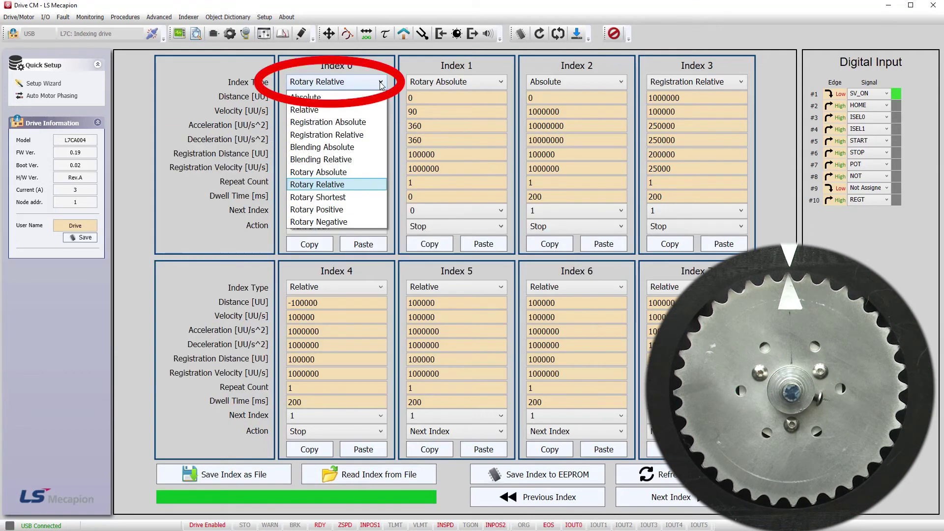
pyautogui.click(352, 196)
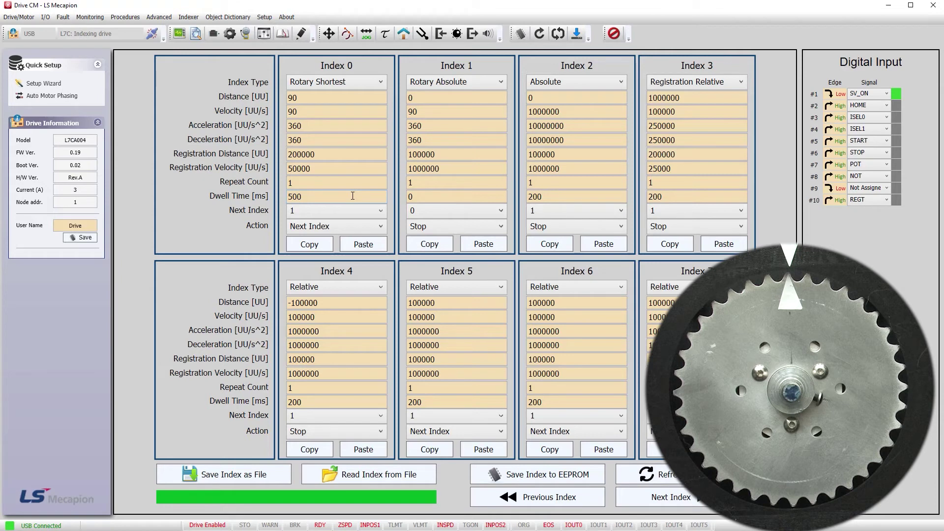
pyautogui.doubleClick(292, 97)
pyautogui.write('30')
pyautogui.click(336, 227)
pyautogui.click(317, 249)
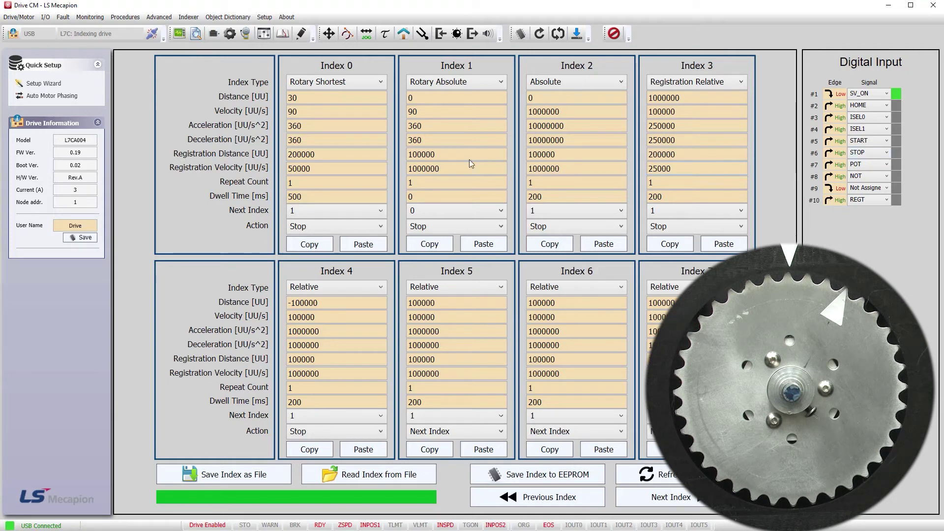
# Enter 350 as Index 0's distance, sending the wheel to about 350°.
pyautogui.doubleClick(318, 100)
pyautogui.write('35')
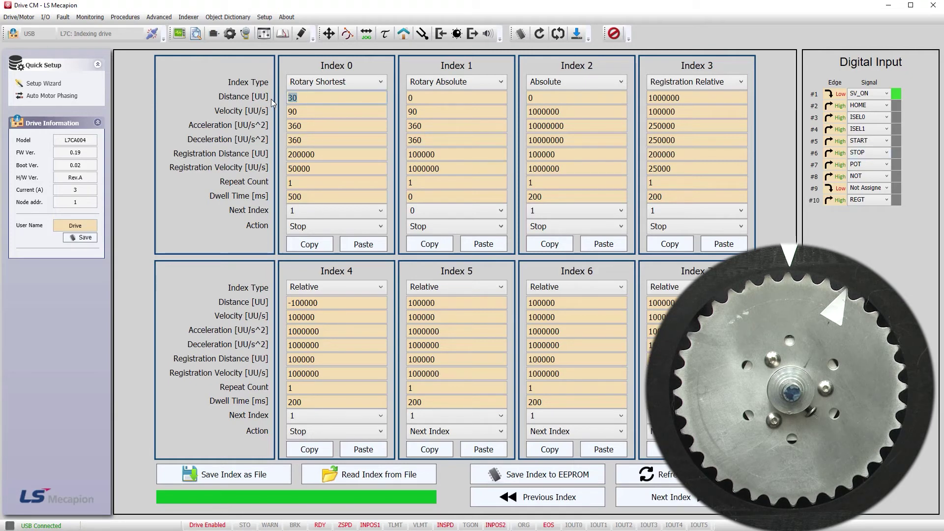
pyautogui.write('0')
pyautogui.press('Return')
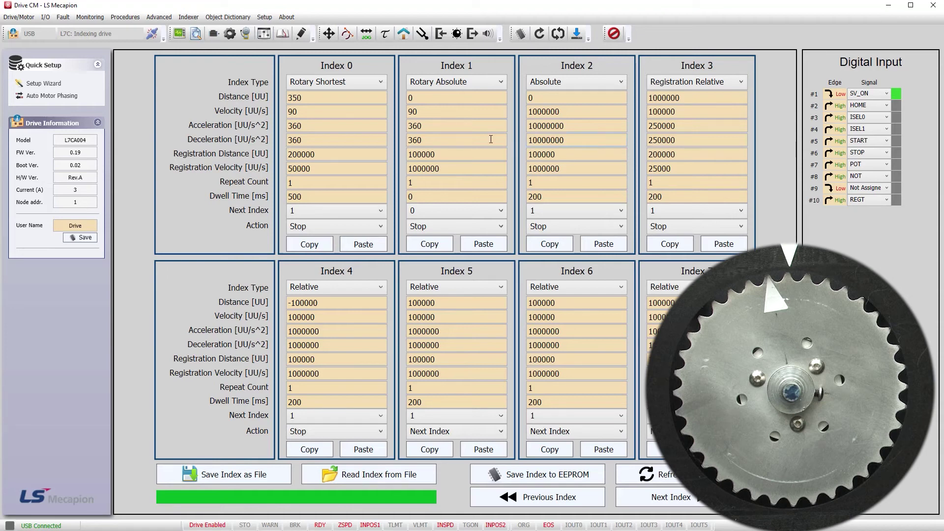
# Replace Index 0's 350 distance with 1450.
pyautogui.doubleClick(293, 98)
pyautogui.write('1')
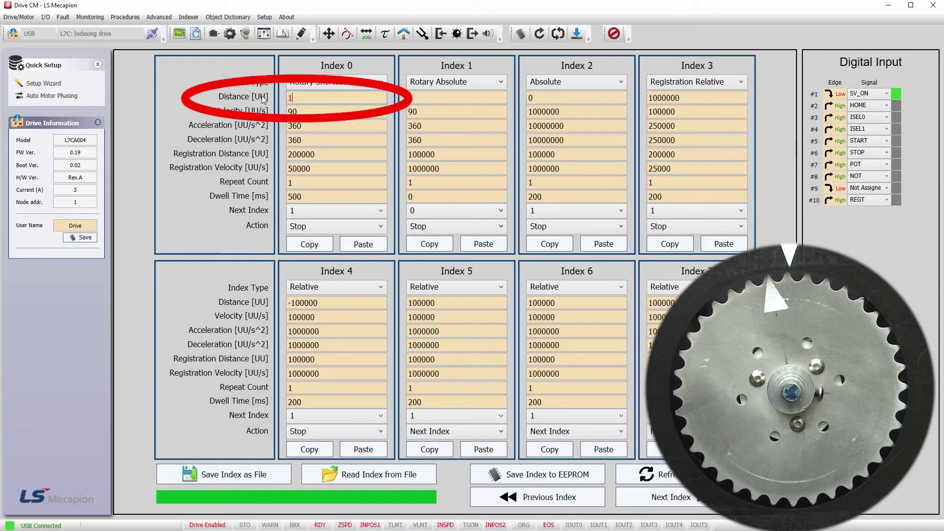
pyautogui.write('450')
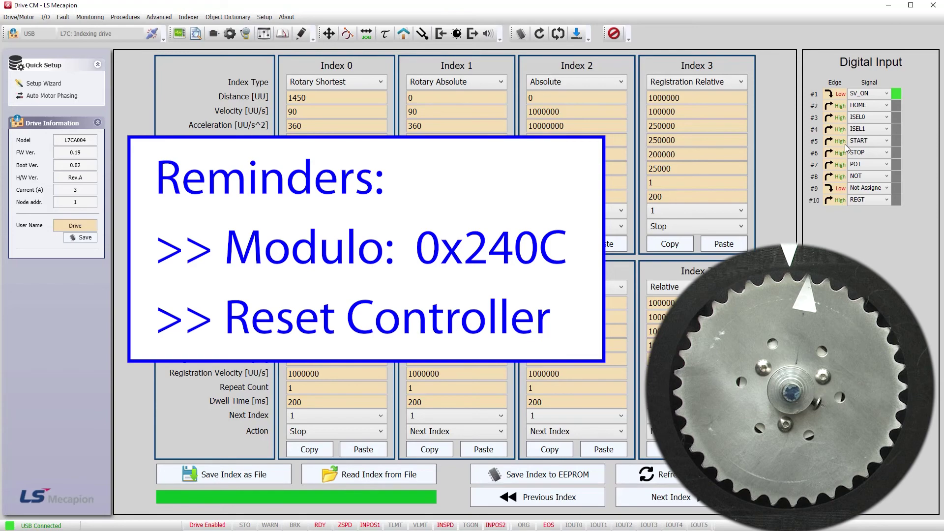
# Set Index 0 to Rotary Positive with distance 360, then trigger the START input.
pyautogui.click(381, 83)
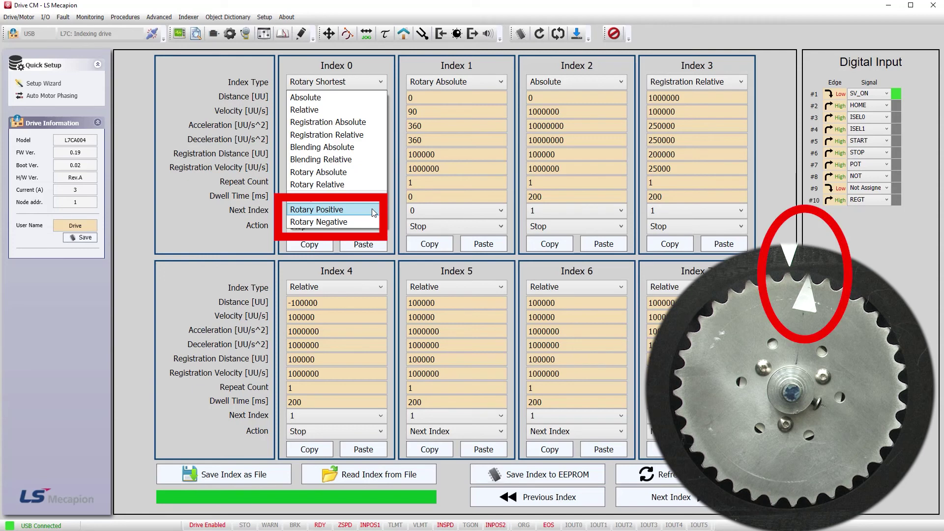
pyautogui.click(374, 210)
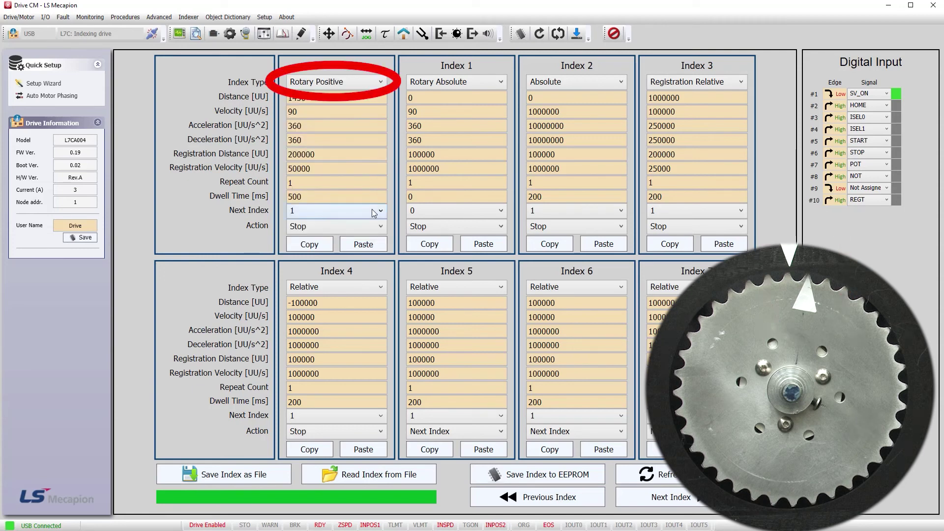
pyautogui.doubleClick(303, 98)
pyautogui.write('36')
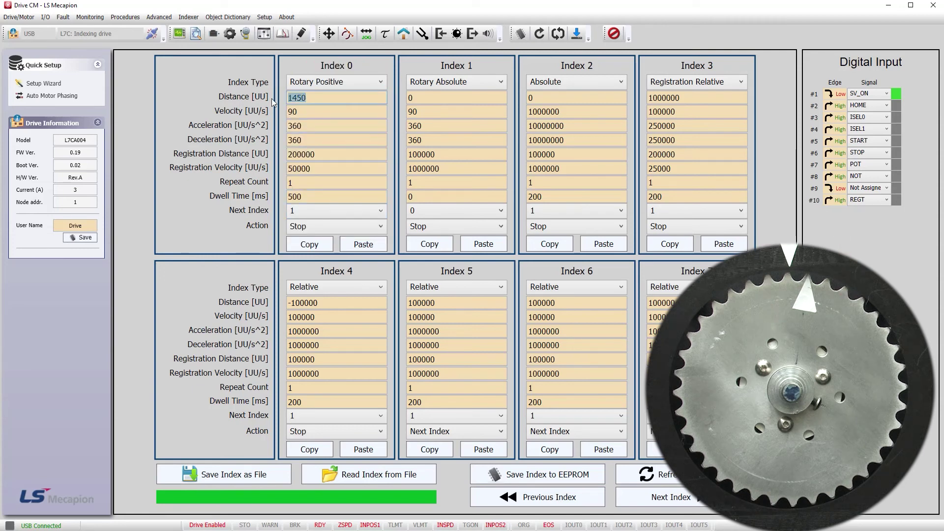
pyautogui.write('0')
pyautogui.press('Return')
pyautogui.click(841, 145)
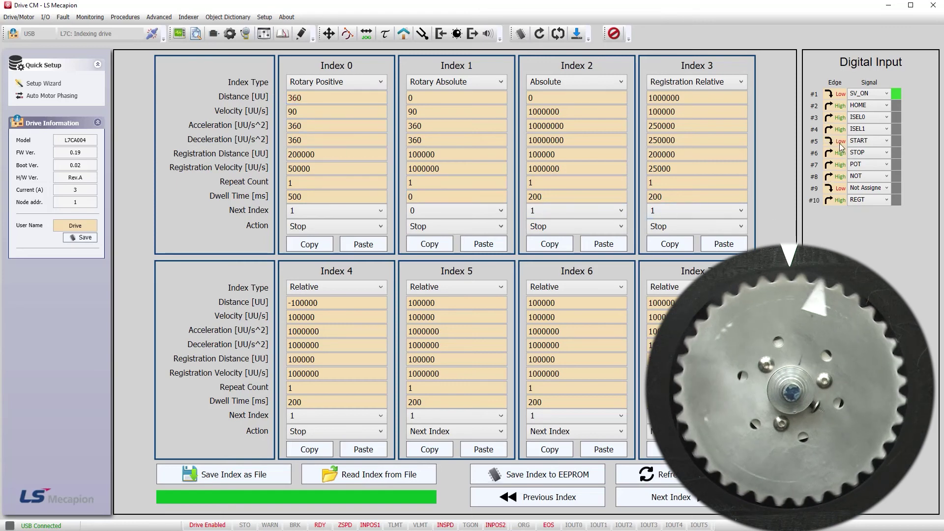